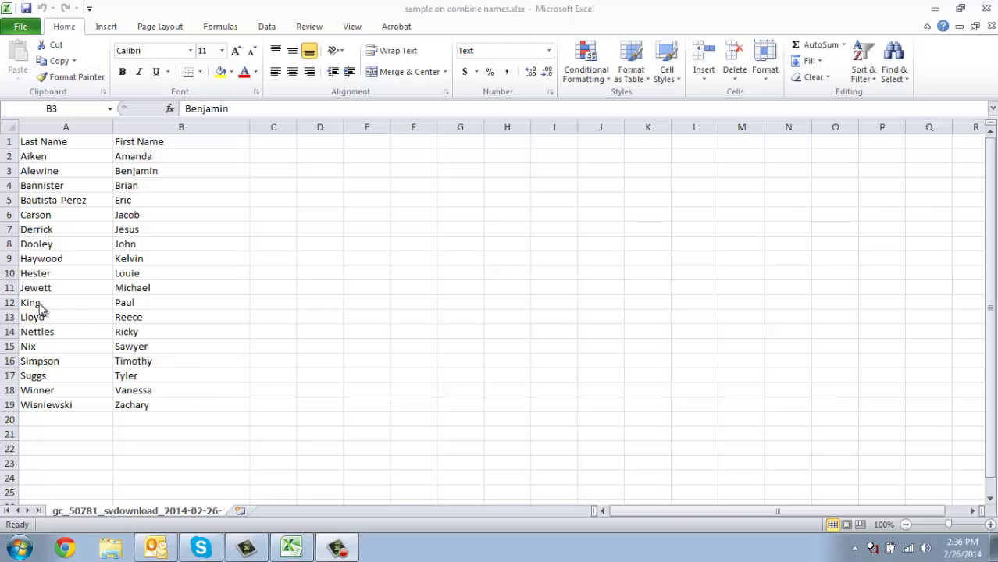
Select the entire worksheet and raise its font size from 11 to 14
left_click(67, 147)
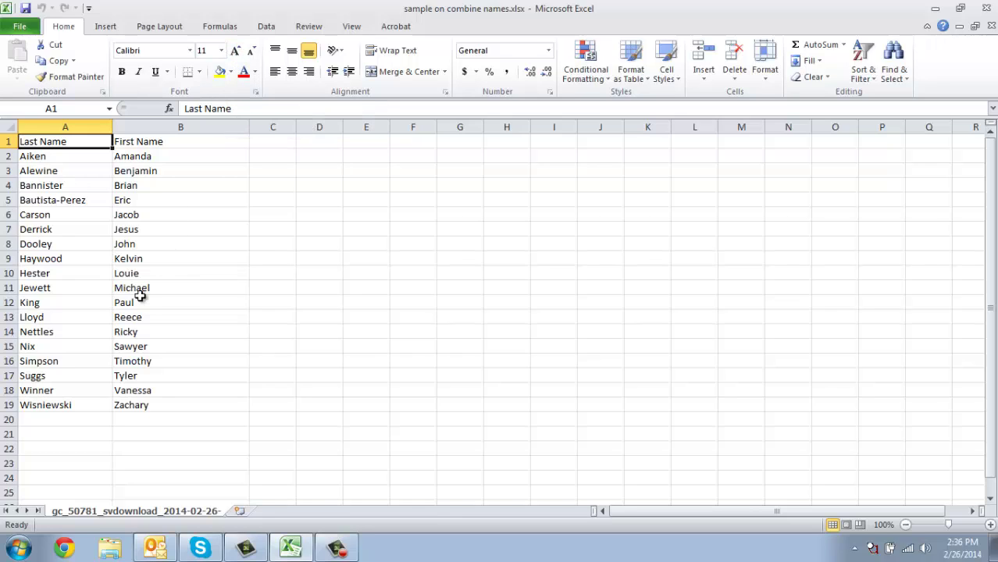
left_click(5, 126)
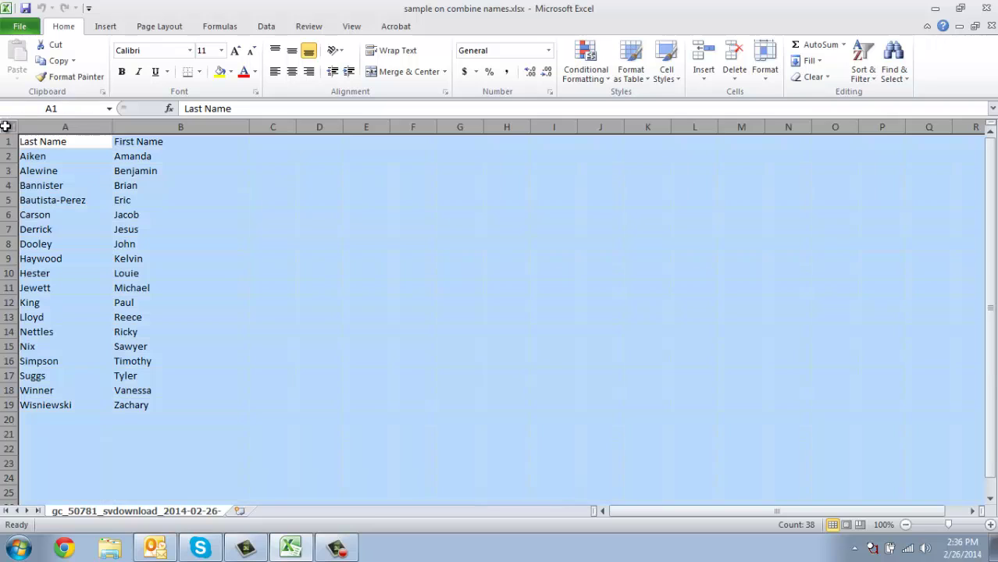
left_click(79, 198)
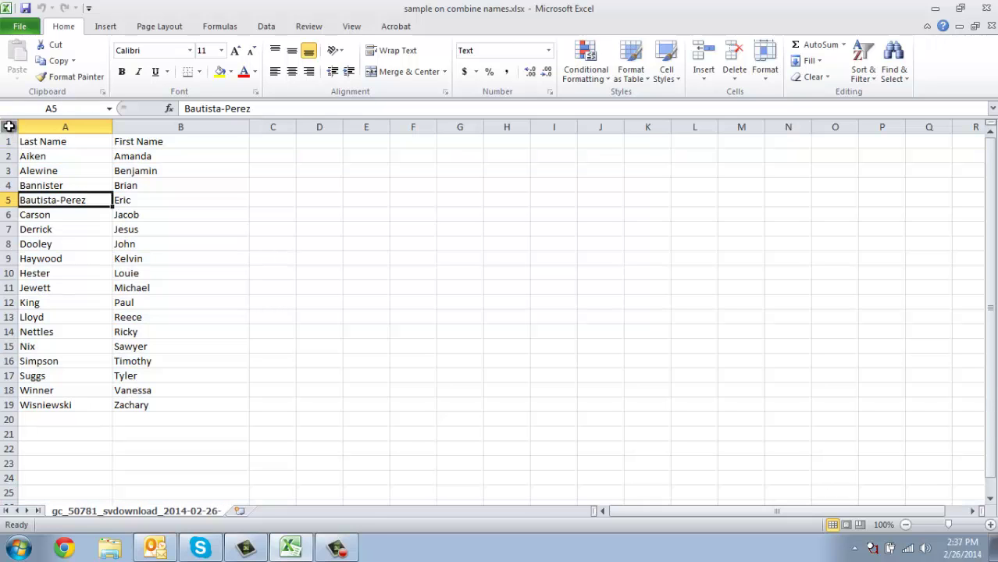
left_click(9, 127)
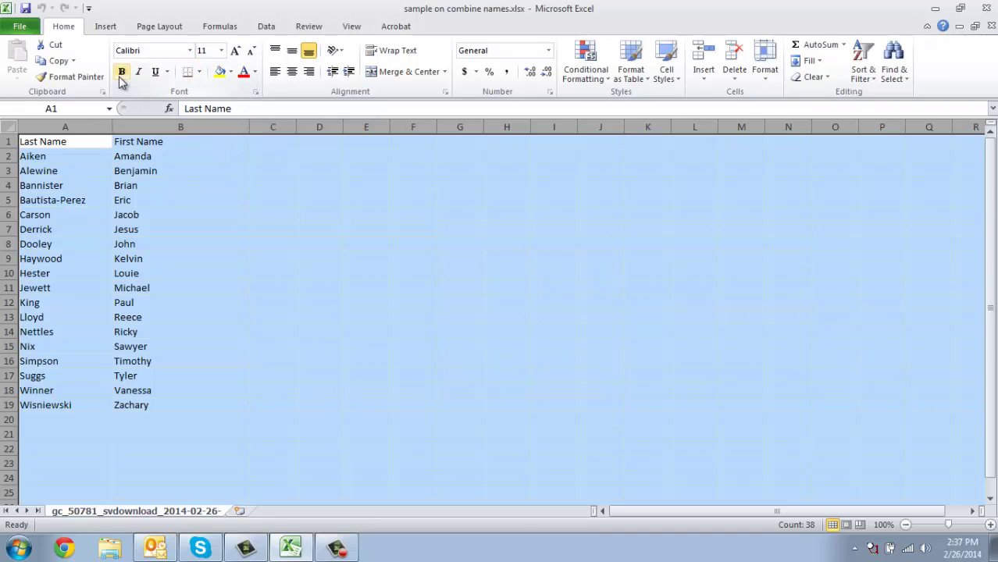
left_click(235, 51)
left_click(236, 52)
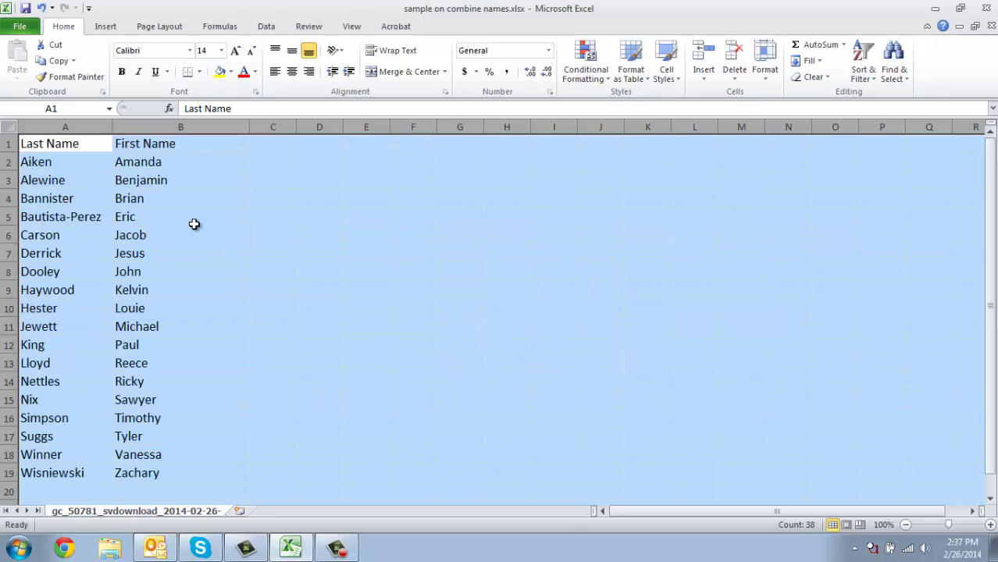
left_click(123, 250)
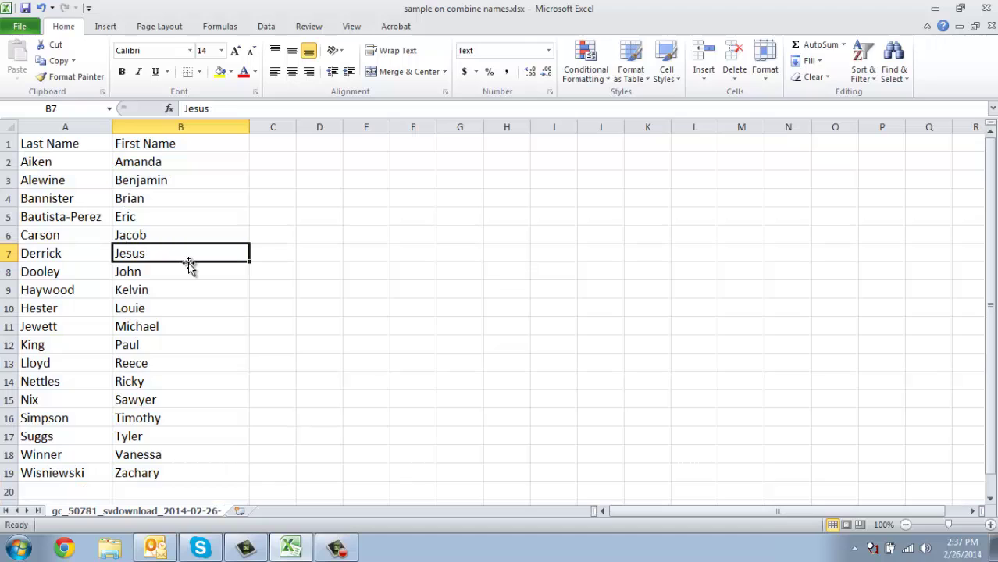
left_click_drag(63, 141, 147, 148)
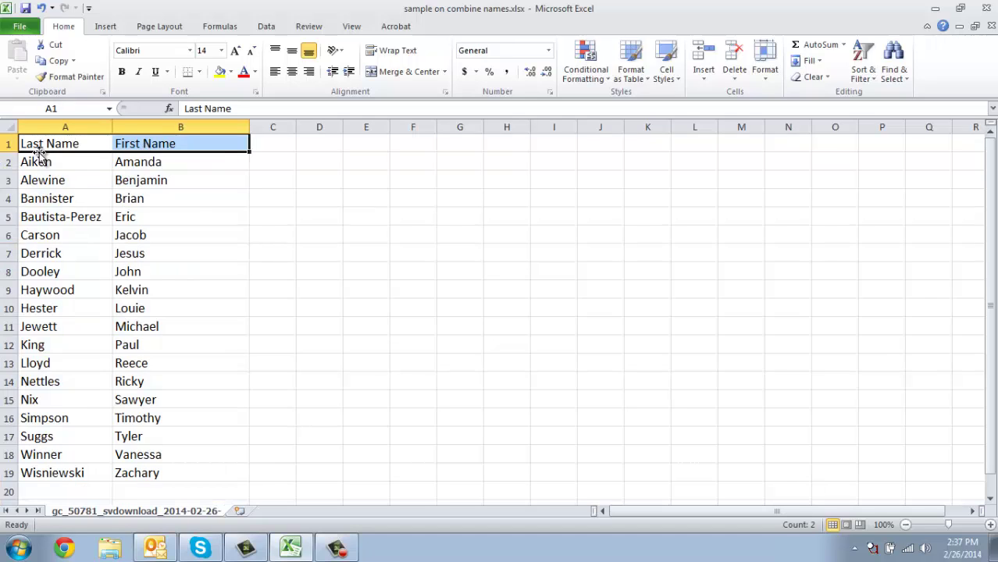
Give the Last Name and First Name headers a black fill, white bold font and centre alignment
left_click(232, 73)
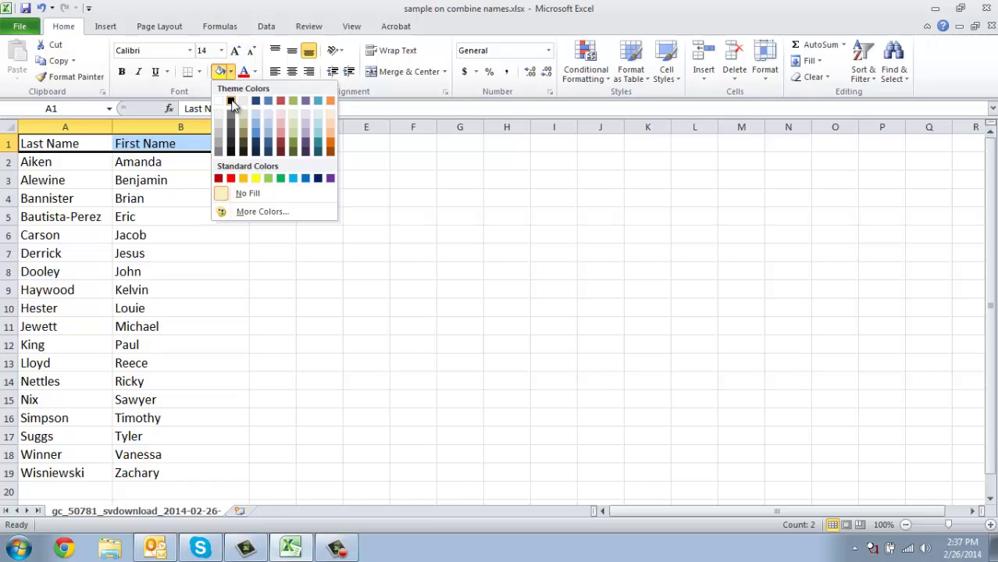
left_click(232, 104)
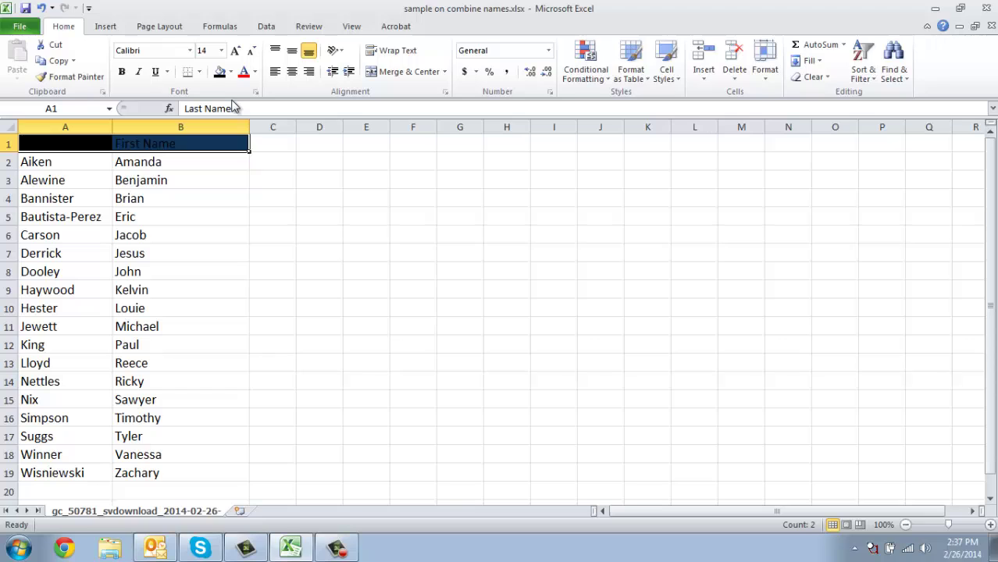
left_click(253, 72)
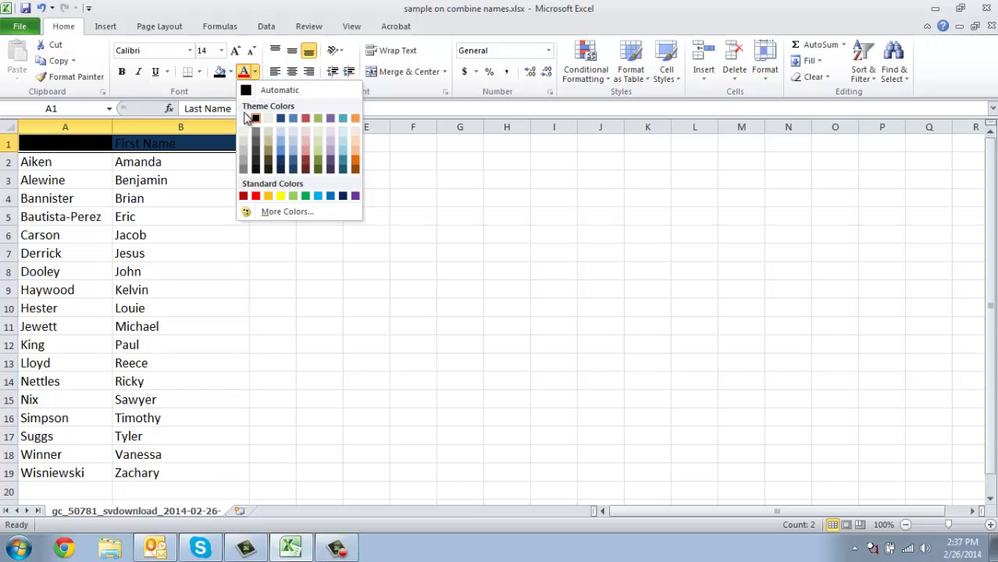
left_click(244, 120)
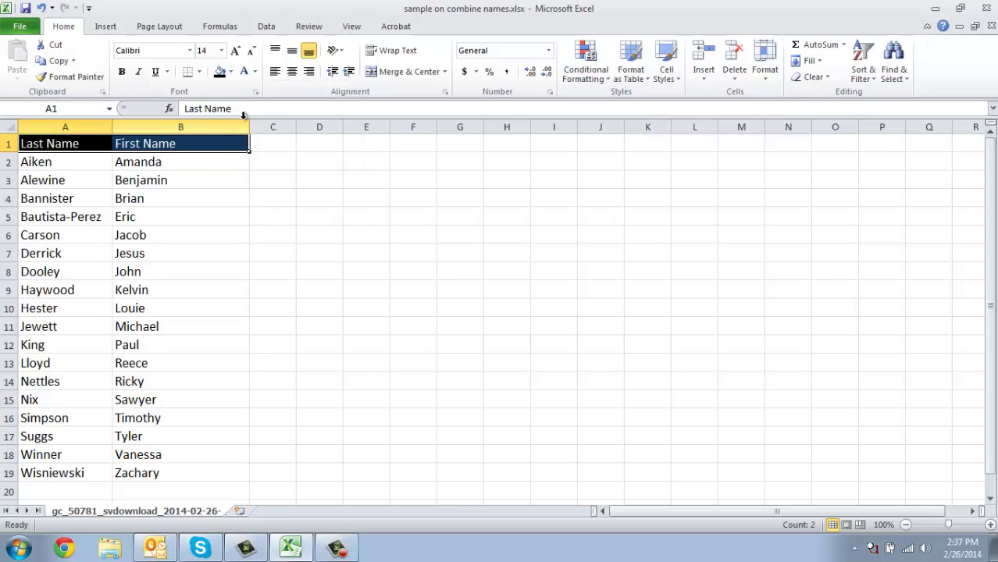
left_click(122, 73)
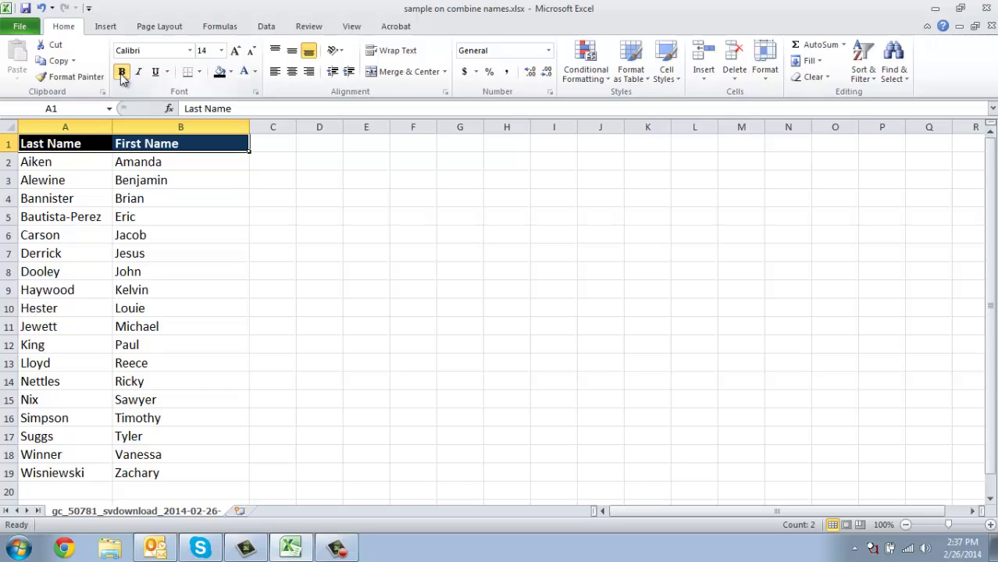
left_click(291, 72)
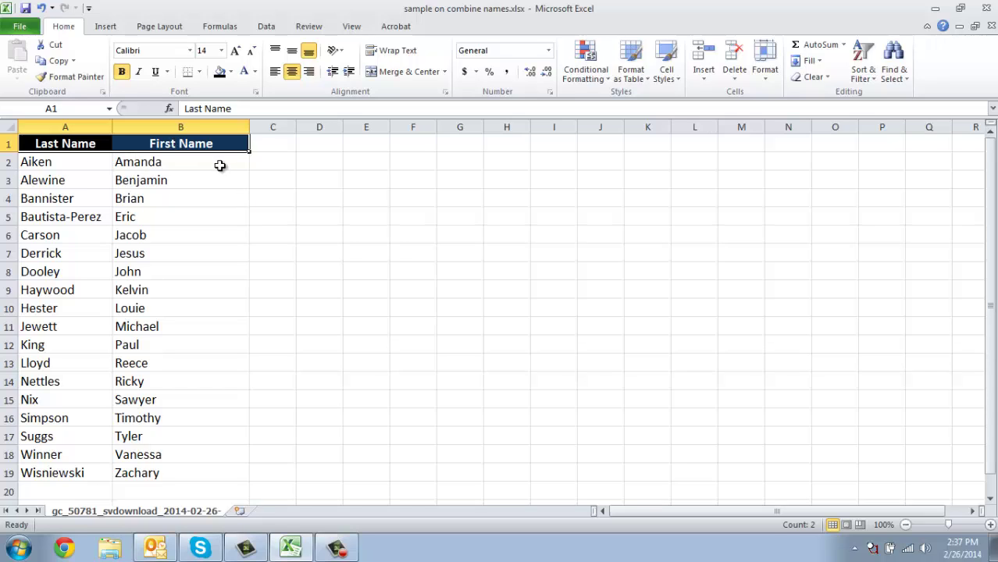
left_click(82, 166)
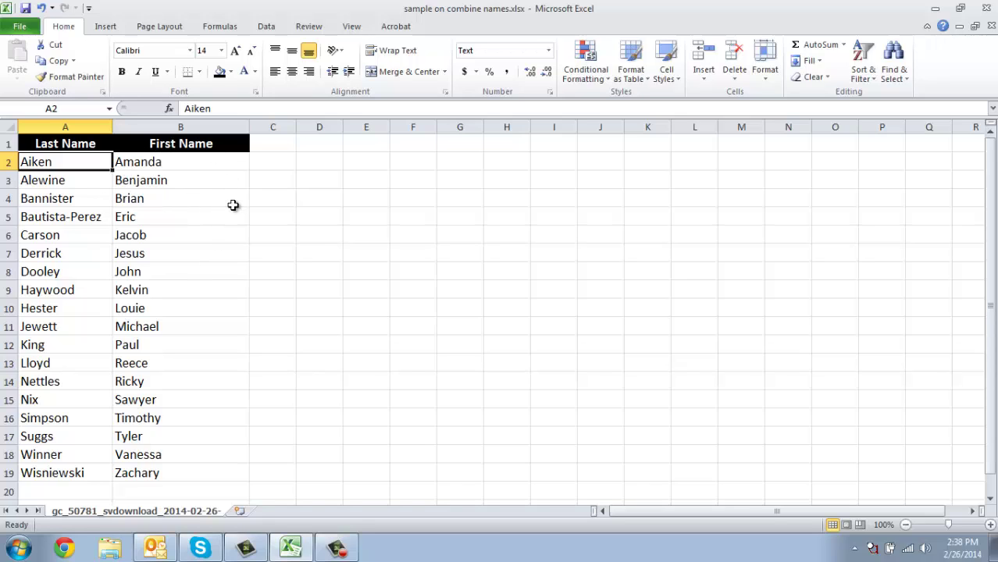
Narrow column B manually to fit the First Name header, undoing an initial AutoFit
left_click(232, 164)
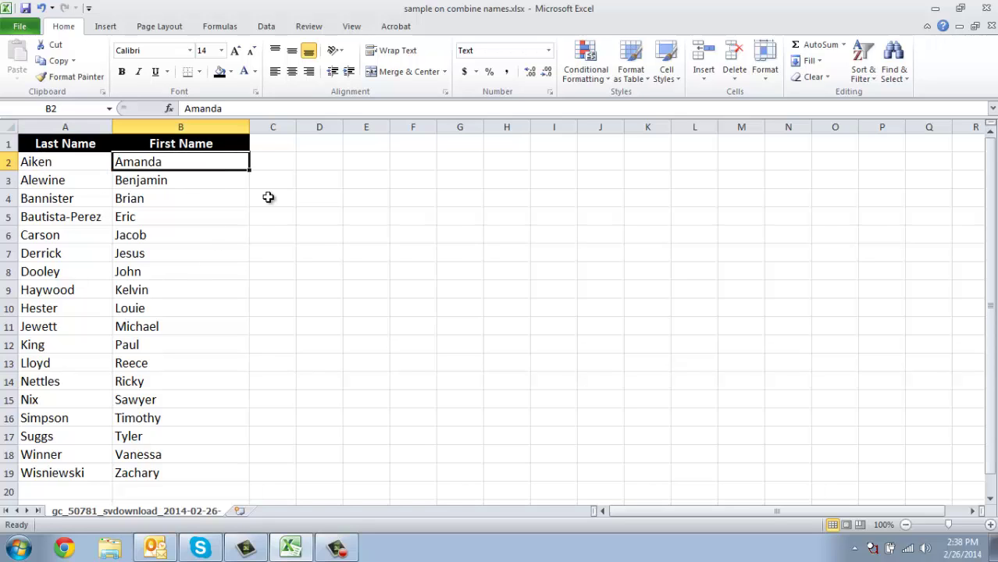
double_click(249, 127)
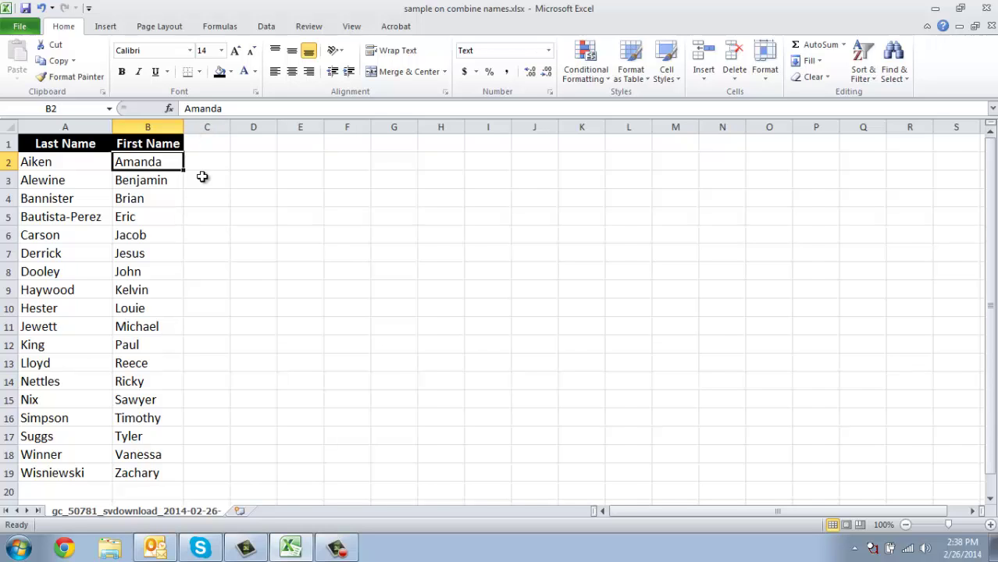
key("ctrl+z")
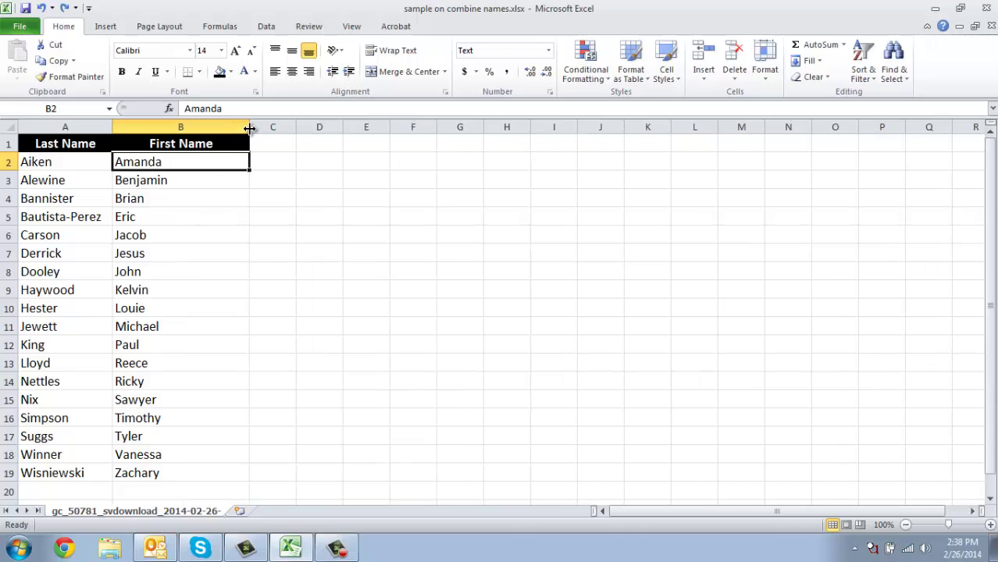
left_click_drag(249, 128, 210, 128)
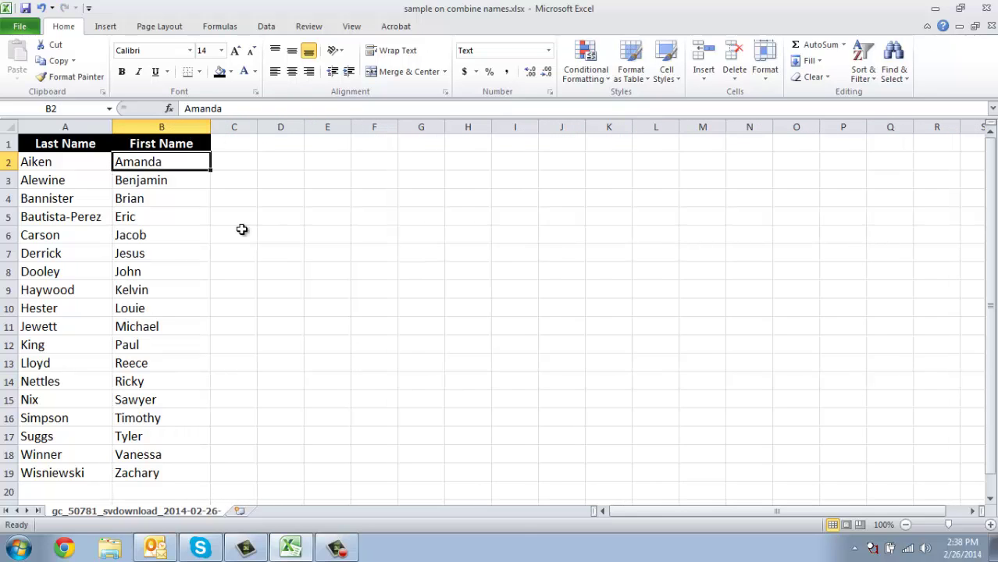
left_click(267, 157)
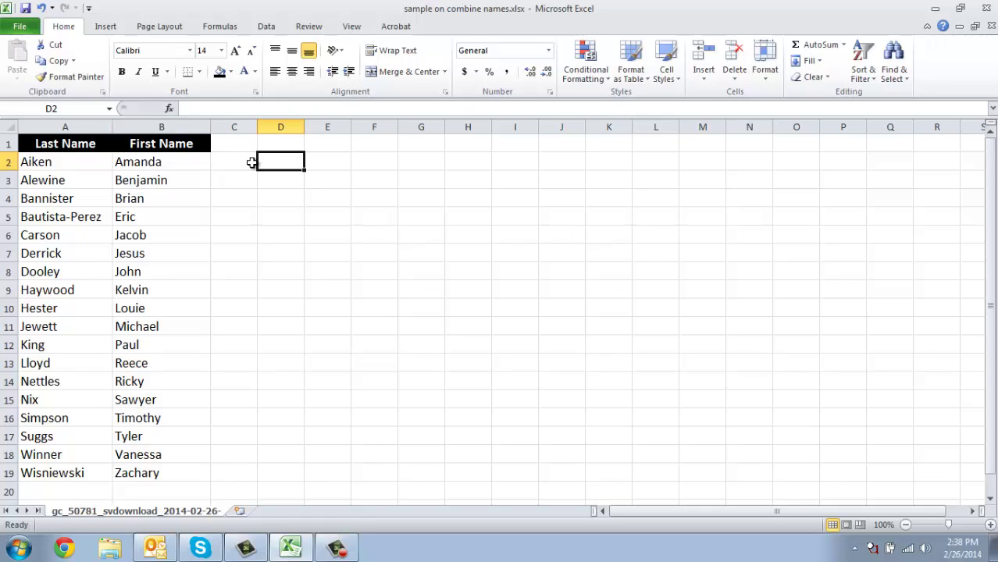
Enter the header 'Name' in cell D1
left_click(286, 143)
type("Name")
key("Return")
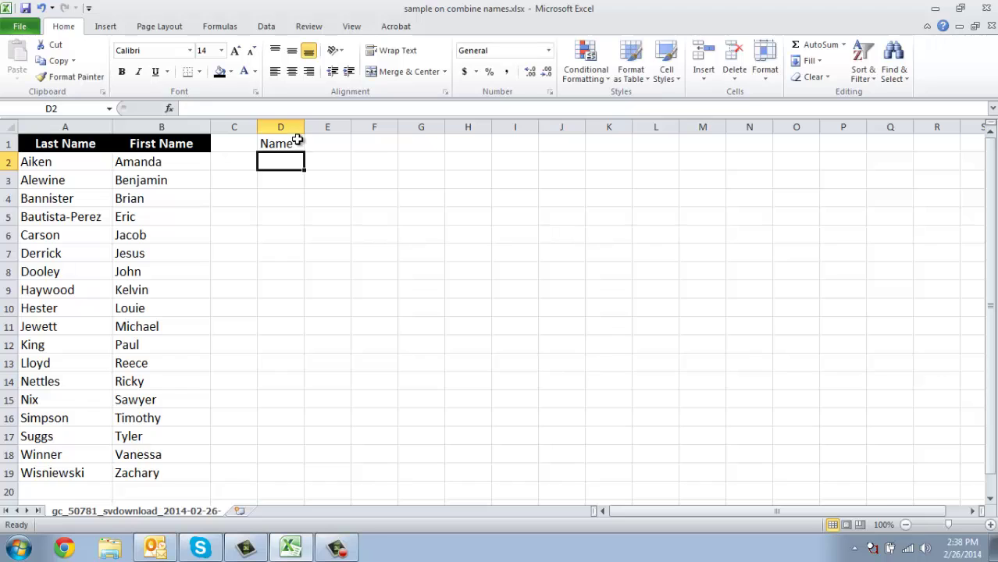
Copy the First Name header's formatting onto D1 with Format Painter
left_click(285, 144)
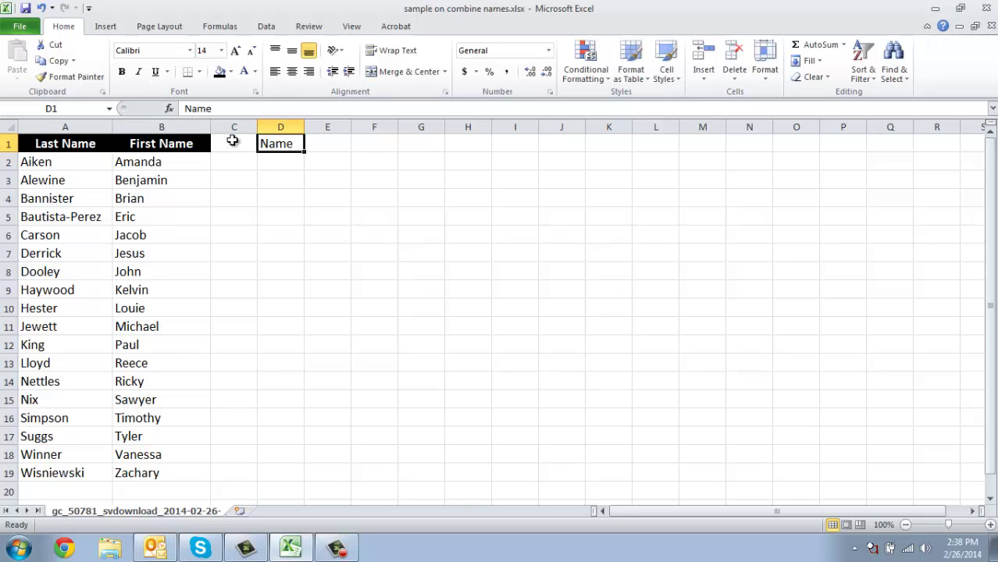
left_click(192, 144)
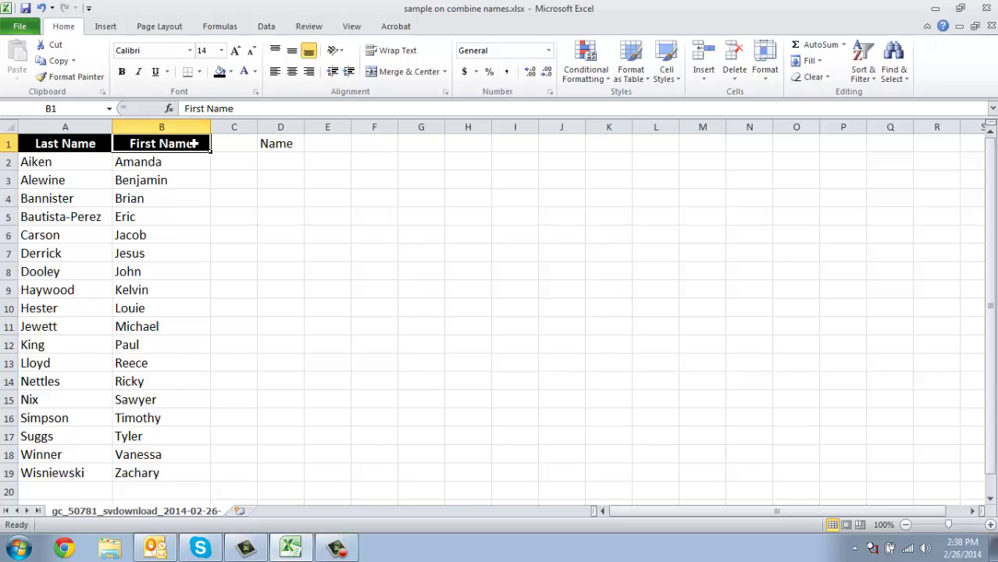
left_click(80, 78)
left_click(270, 142)
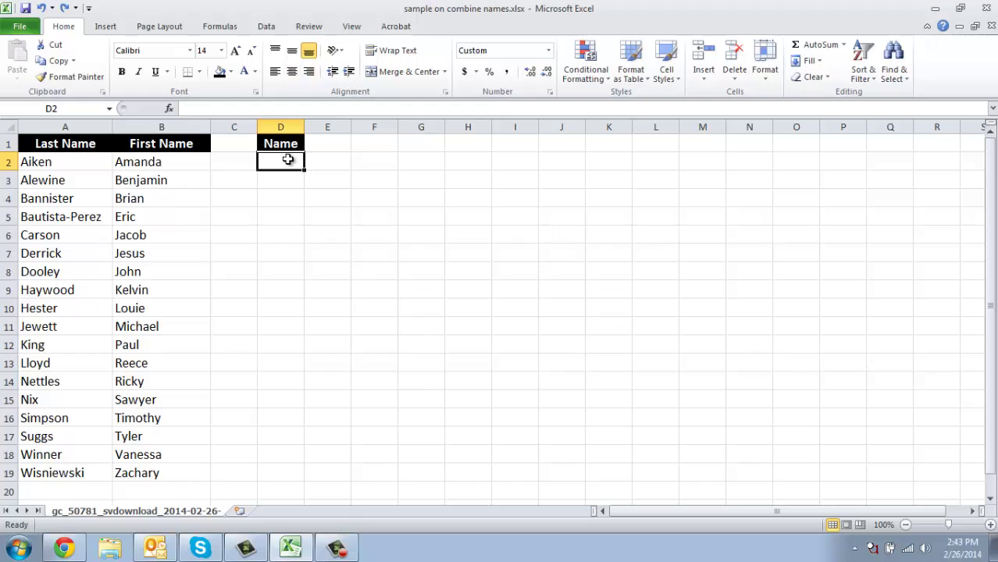
type("=")
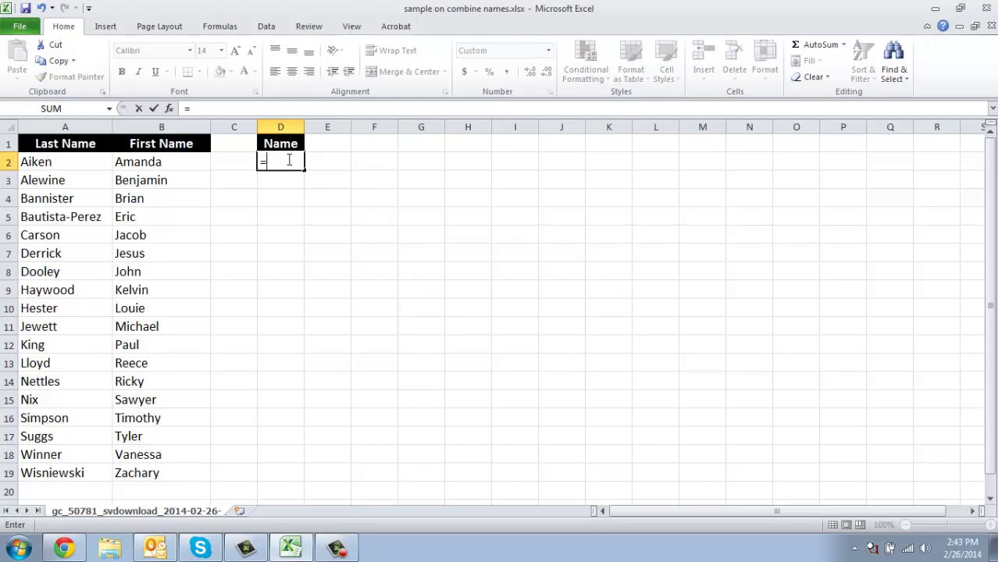
left_click(55, 162)
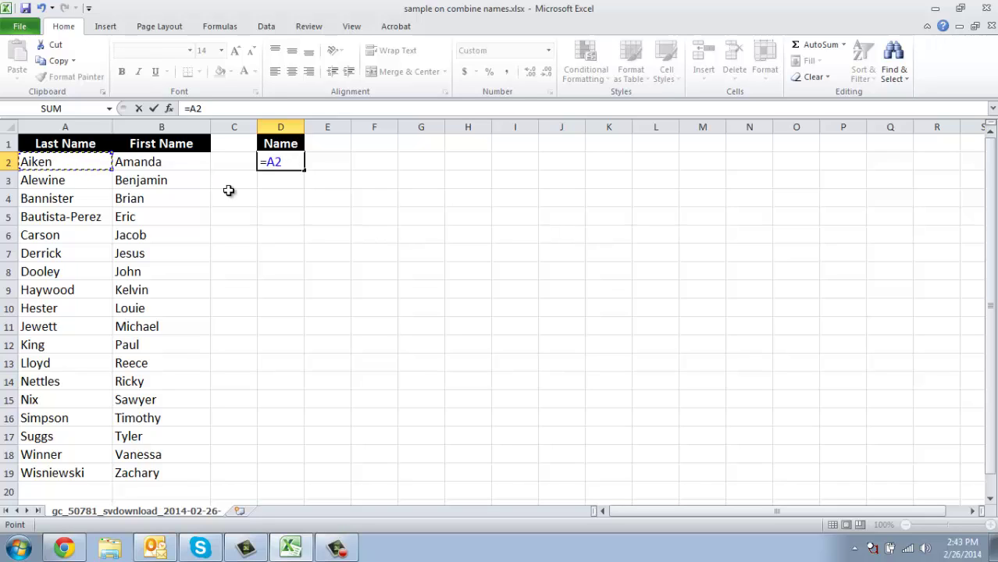
type("&")
left_click(164, 160)
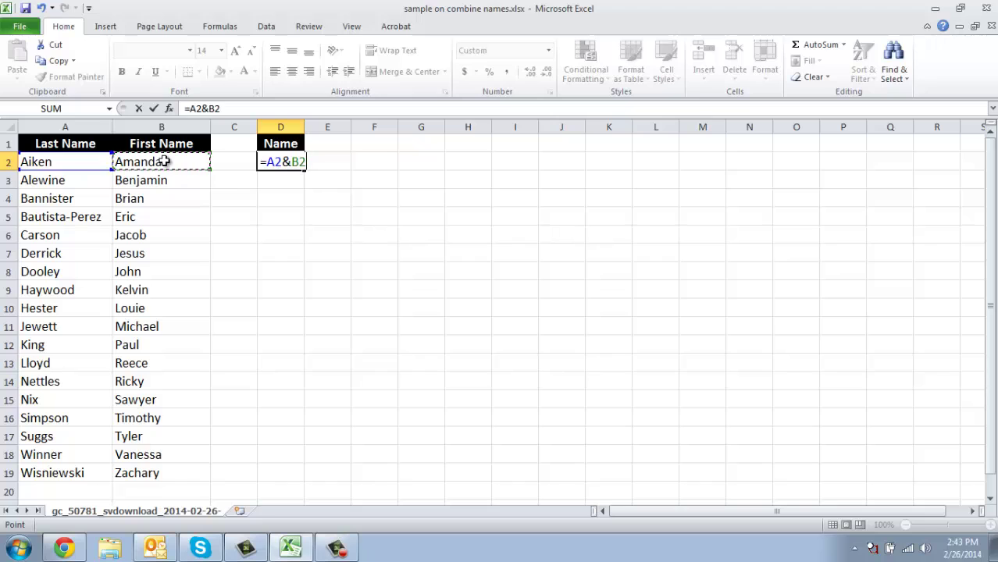
key("Return")
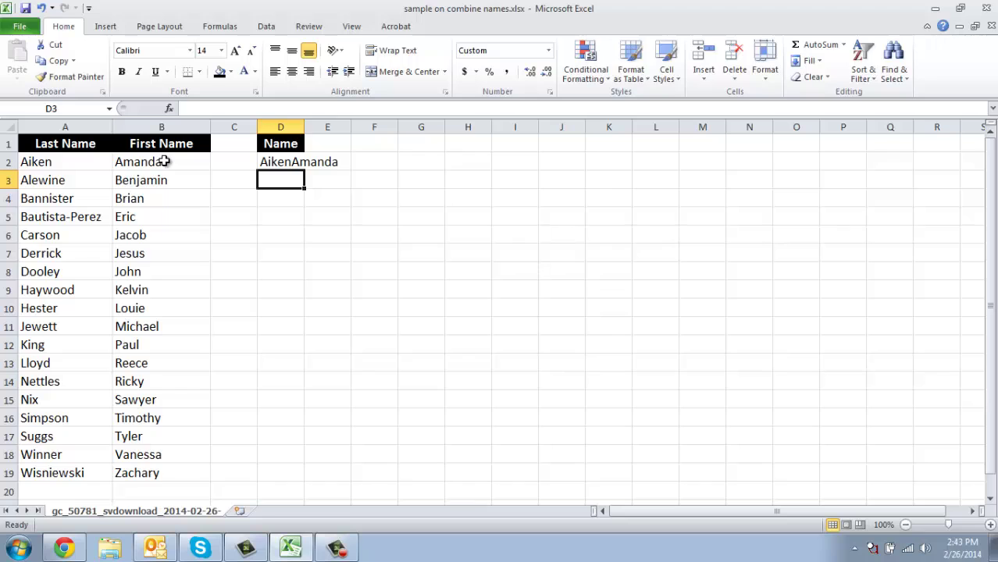
type("=")
left_click(93, 181)
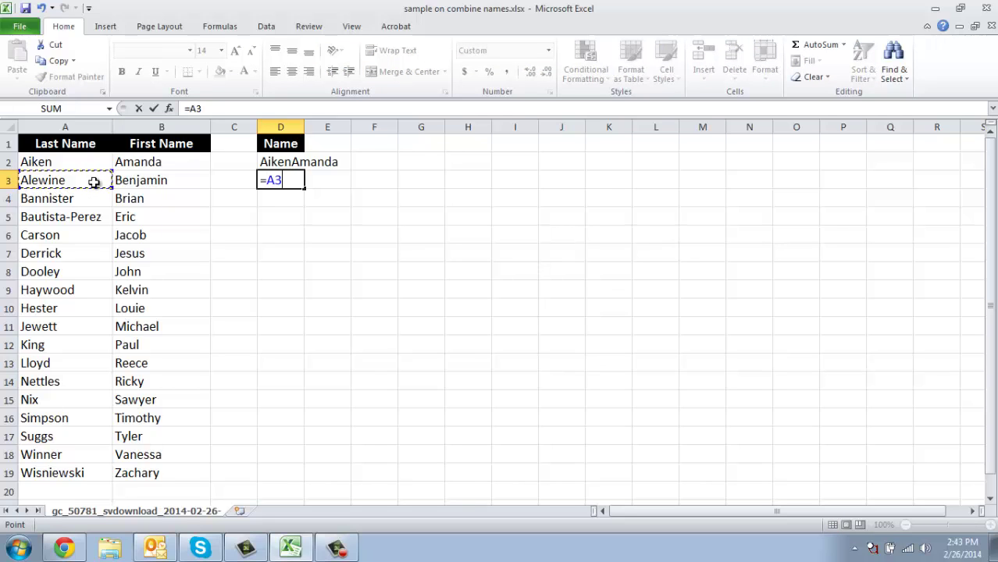
type("&\" \"&")
left_click(138, 180)
key("Return")
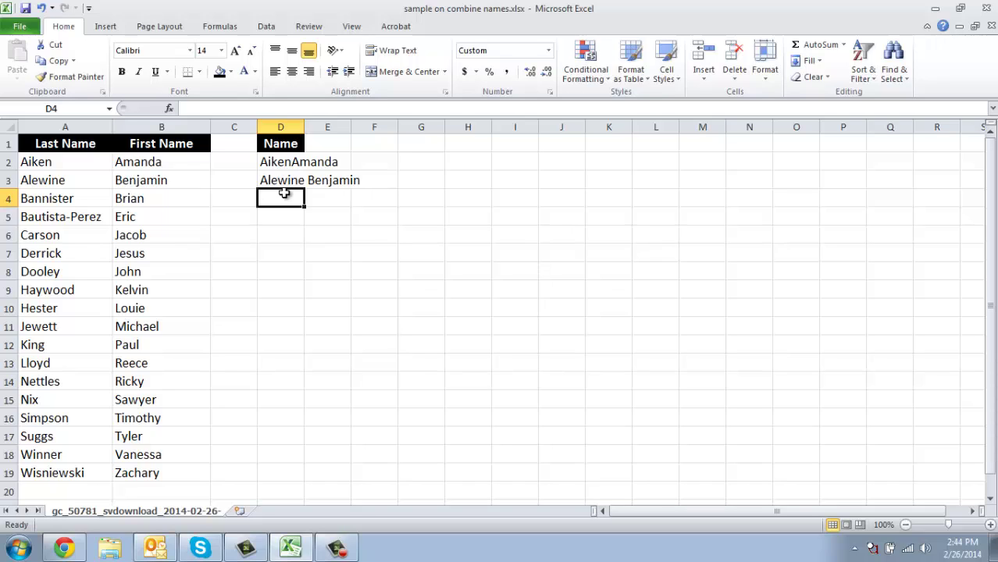
type("=")
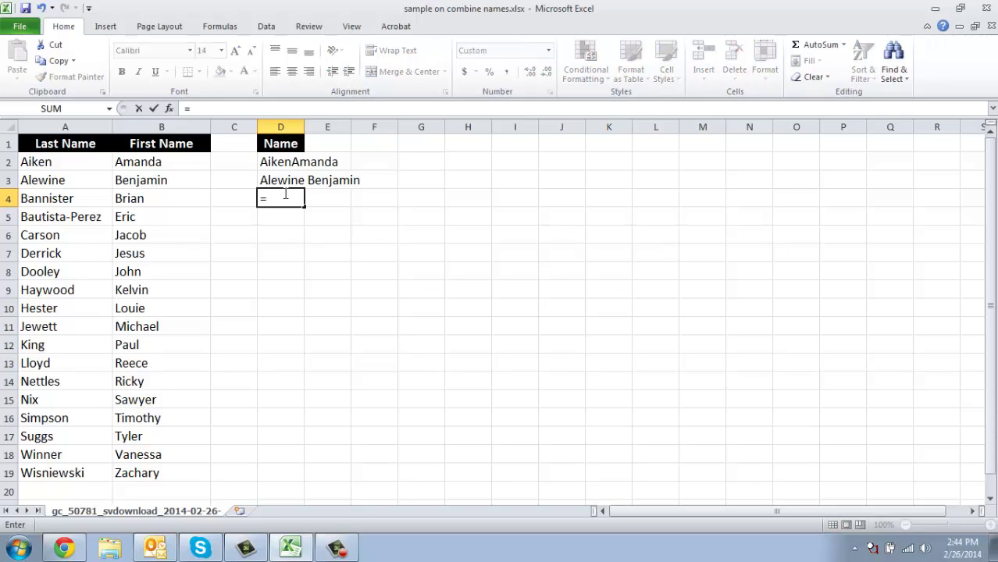
left_click(53, 198)
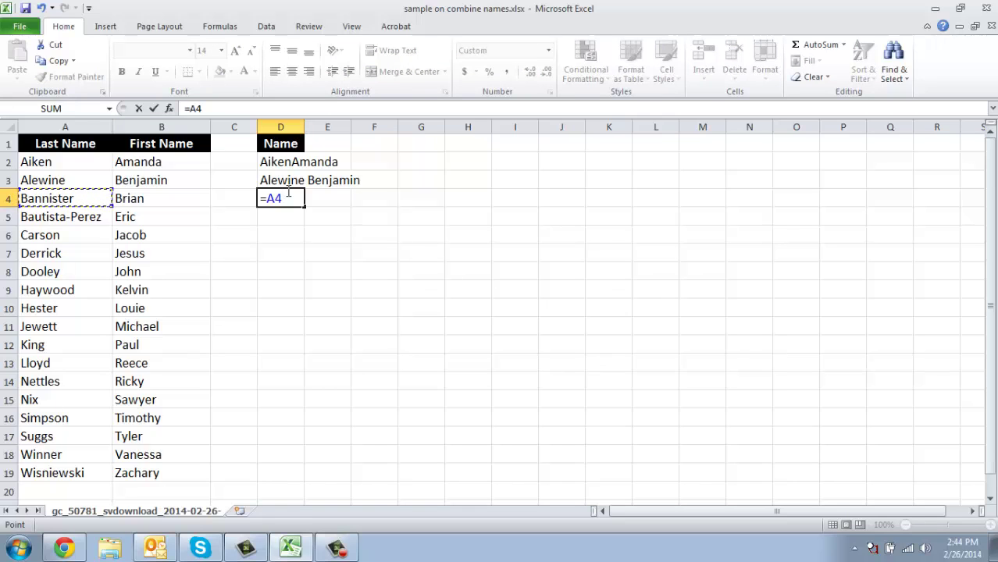
type("&\"")
type(", \"")
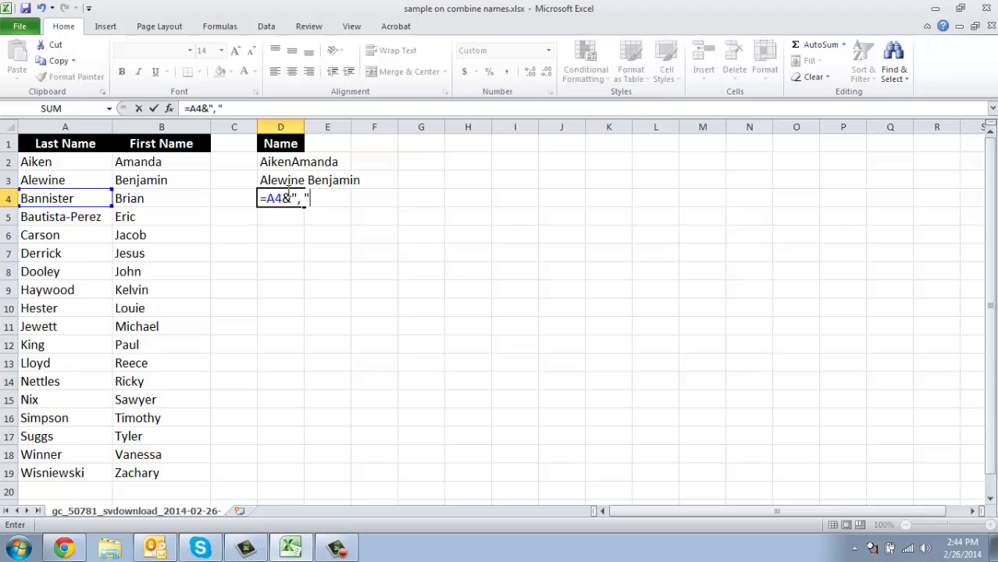
type("&")
left_click(160, 200)
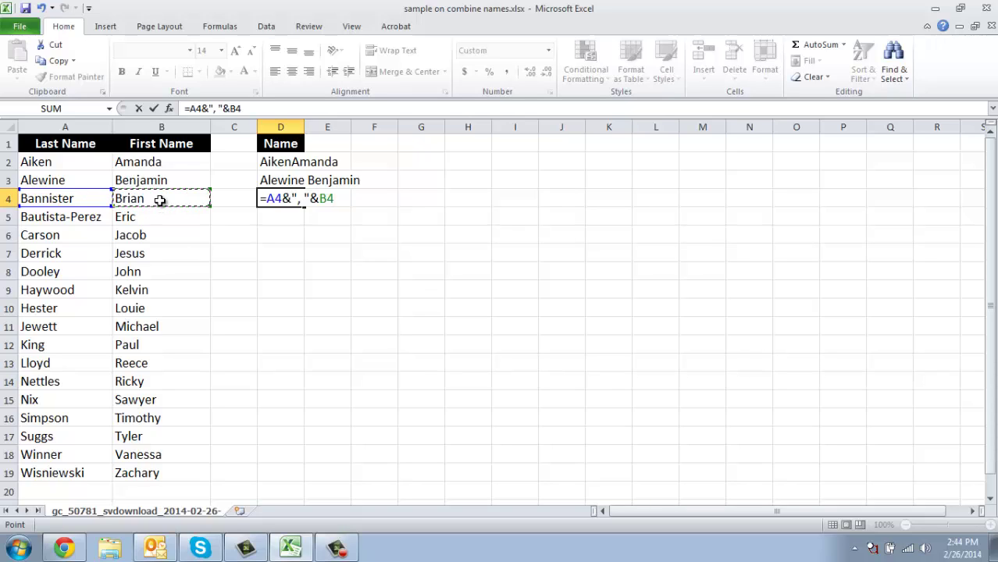
key("Return")
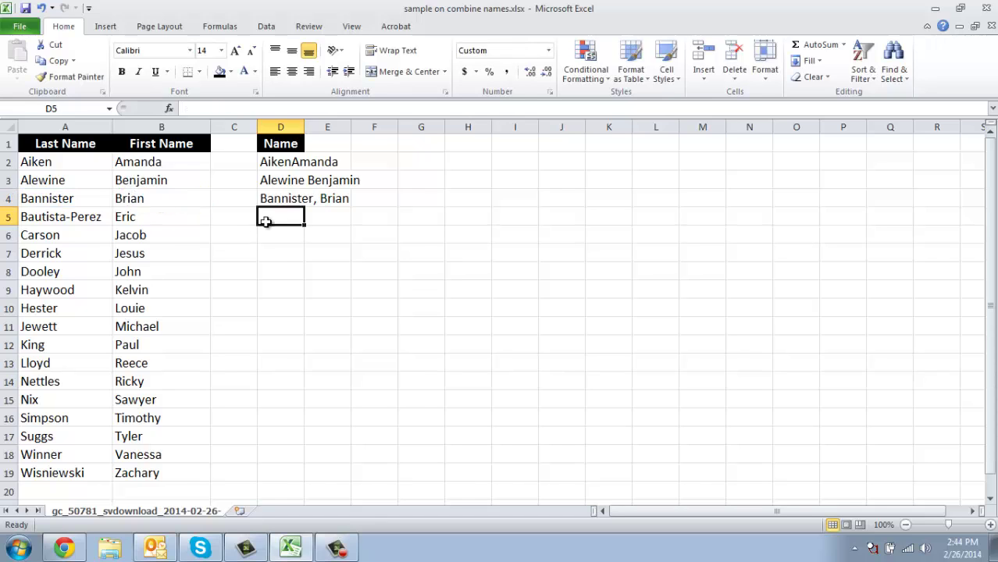
left_click(286, 199)
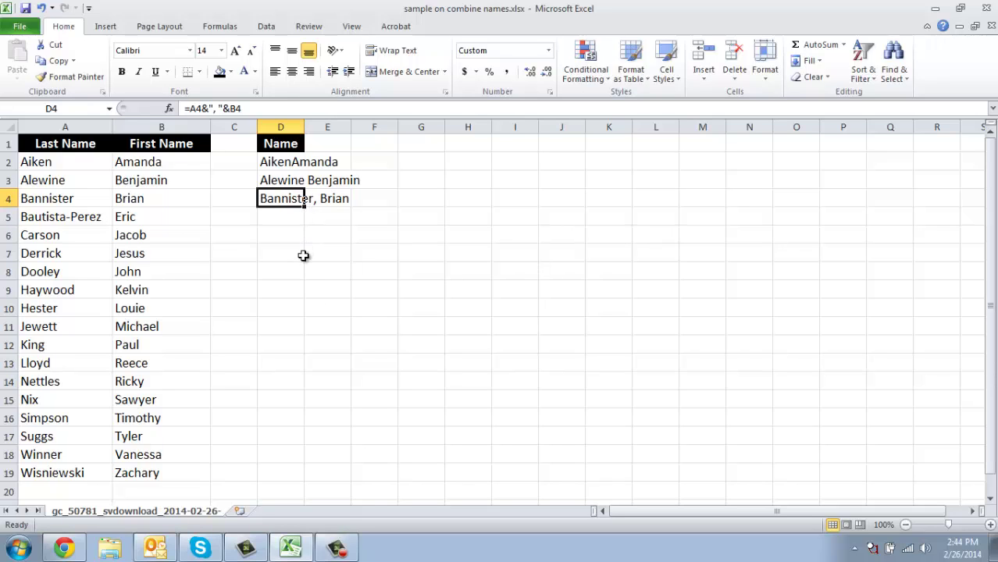
Fill D4's Last, First formula down through D19 and copy D4
left_click_drag(303, 207, 301, 480)
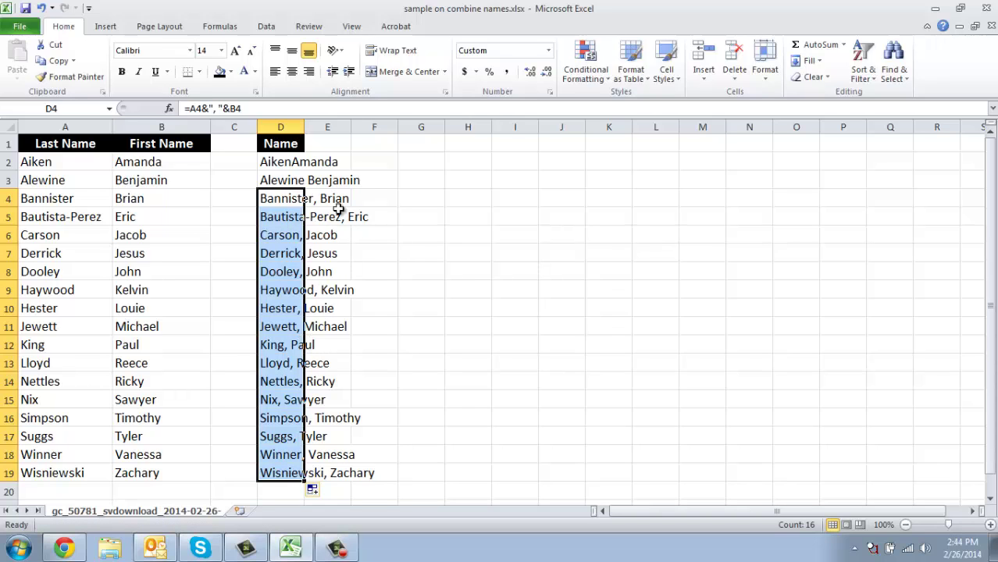
left_click(286, 201)
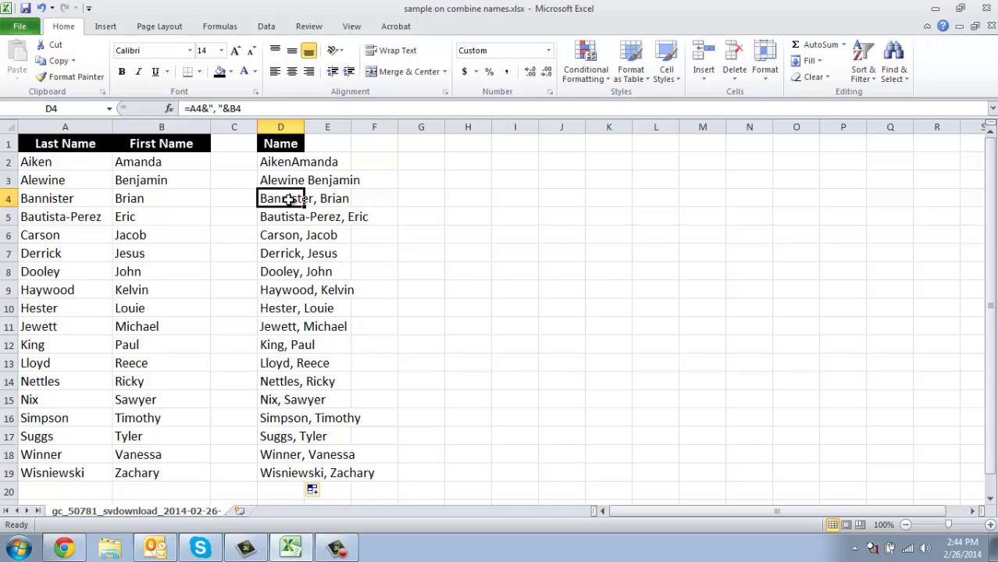
key("ctrl+c")
Paste the Last, First formula into D2:D3 and autofit column D to the longest name
key("Up")
key("Up")
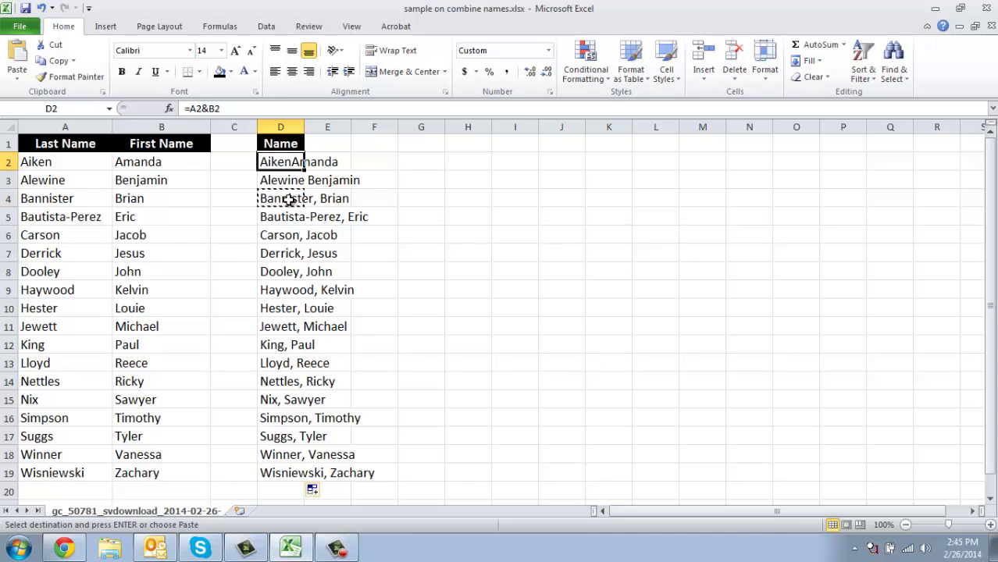
key("shift+Down")
key("ctrl+v")
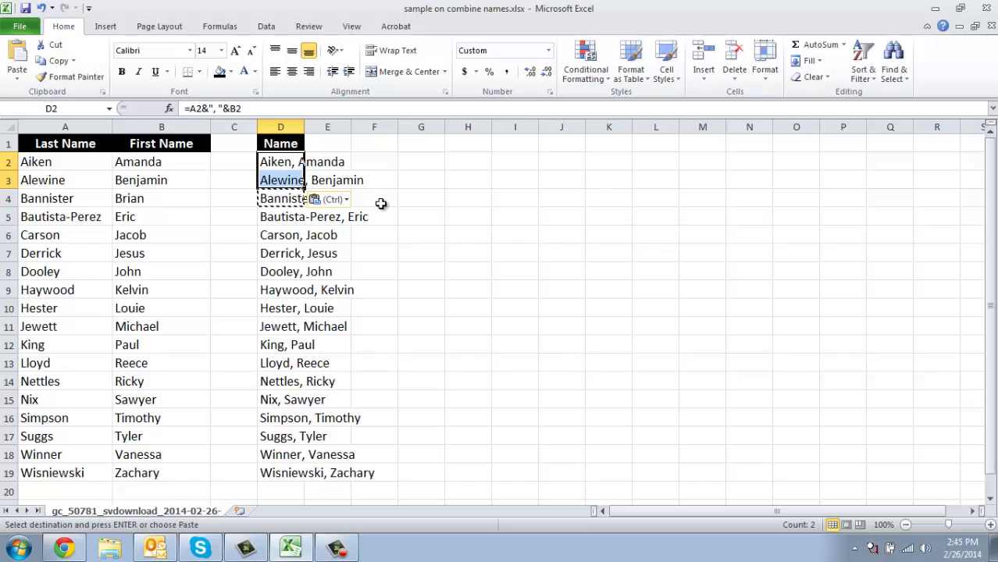
left_click(352, 313)
left_click(480, 307)
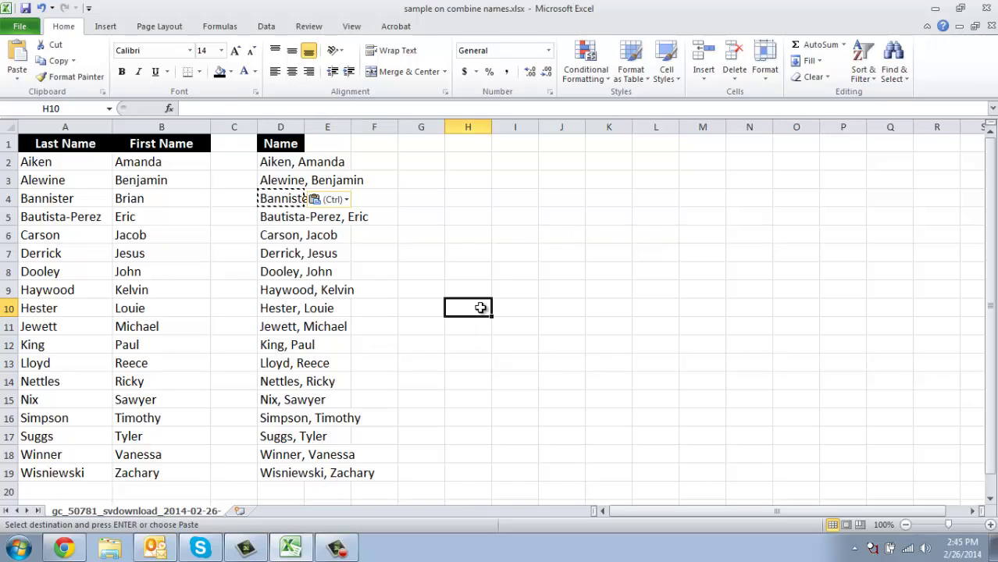
key("Escape")
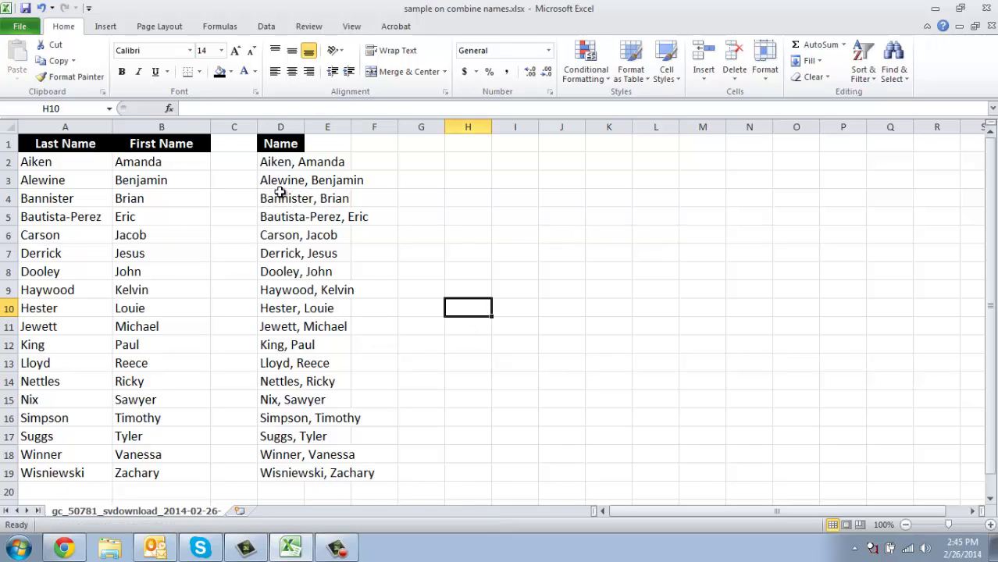
double_click(304, 127)
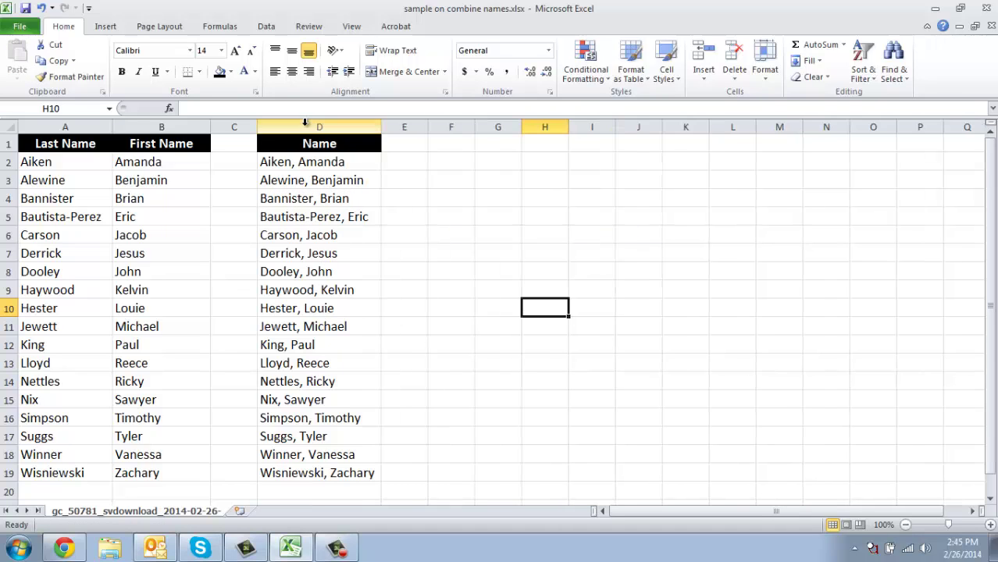